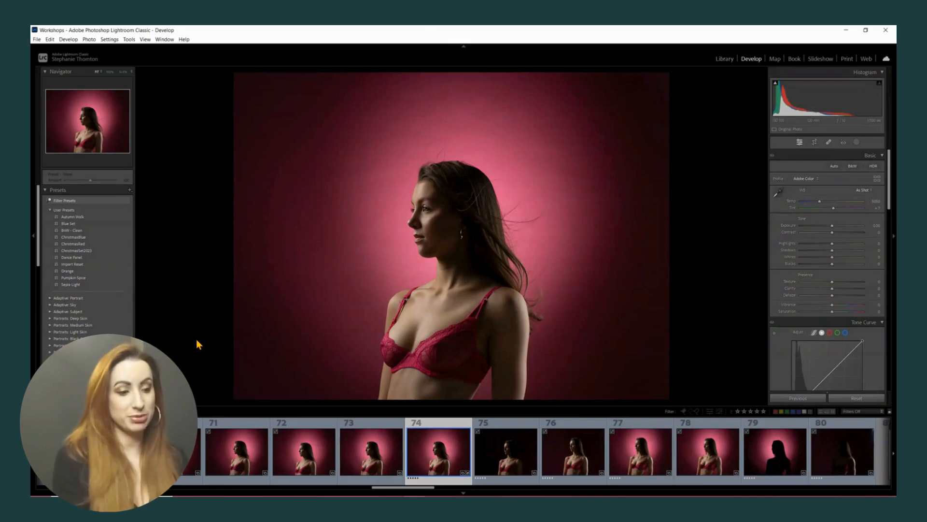
Crop the portrait tighter around the woman, placing her right of centre with open background in front of her face.
key(r)
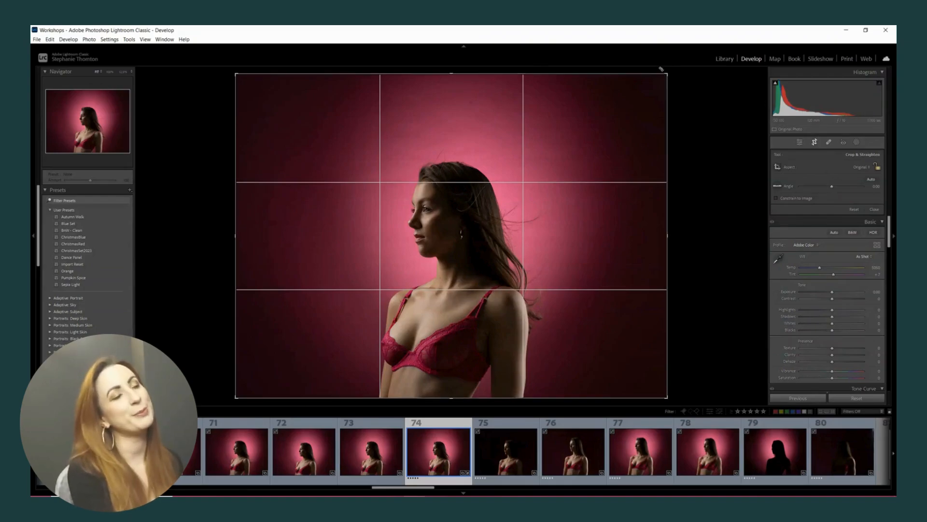
drag(663, 73, 650, 99)
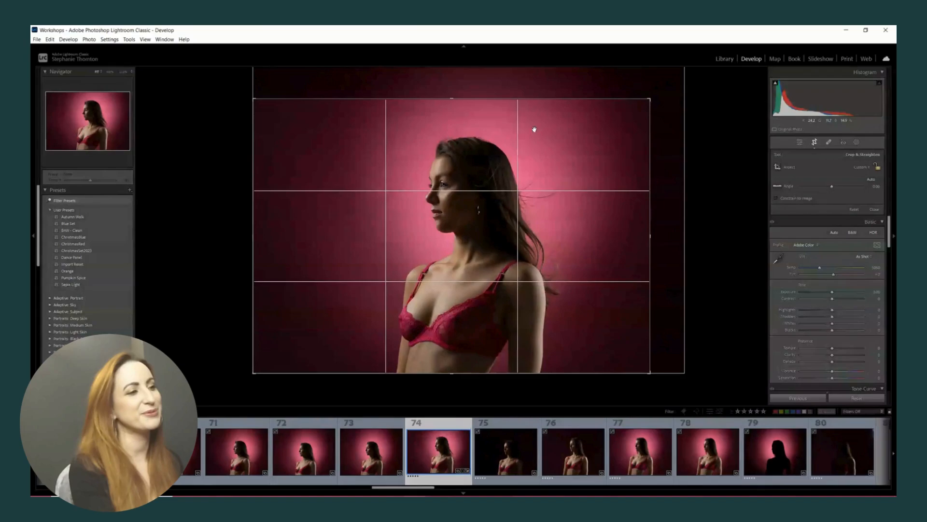
drag(437, 259, 446, 241)
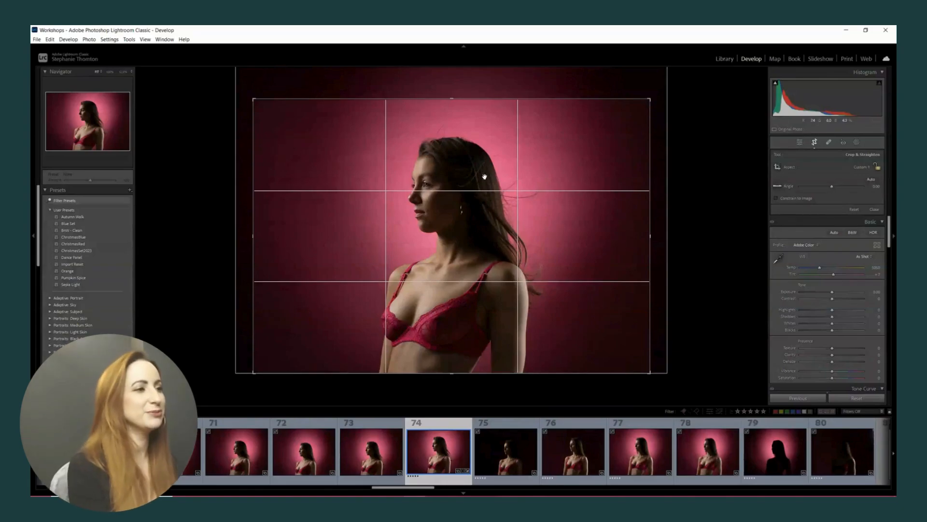
drag(483, 176, 559, 174)
drag(648, 99, 626, 108)
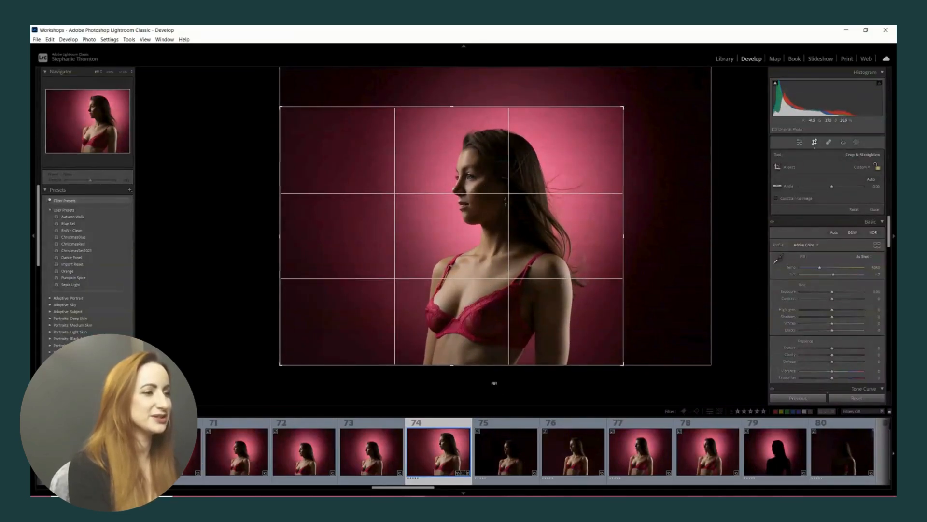
drag(454, 365, 454, 363)
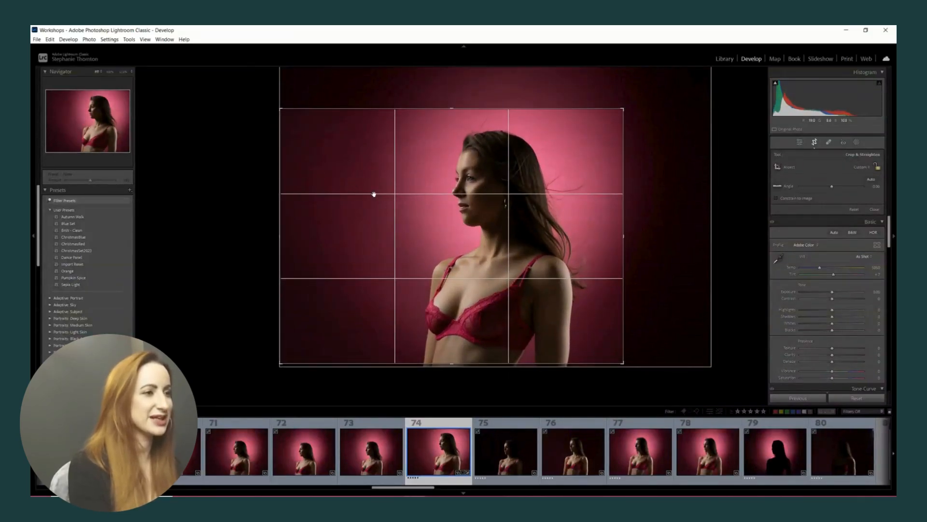
key(Return)
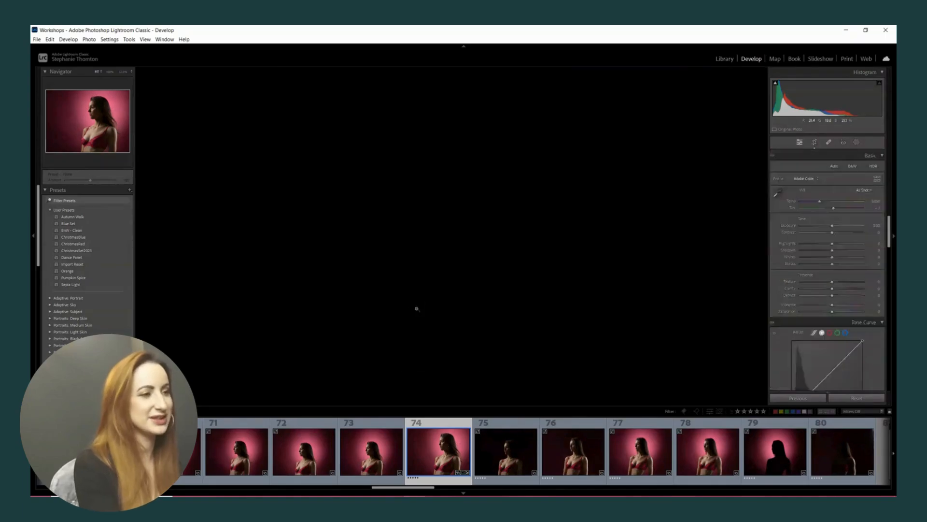
key(r)
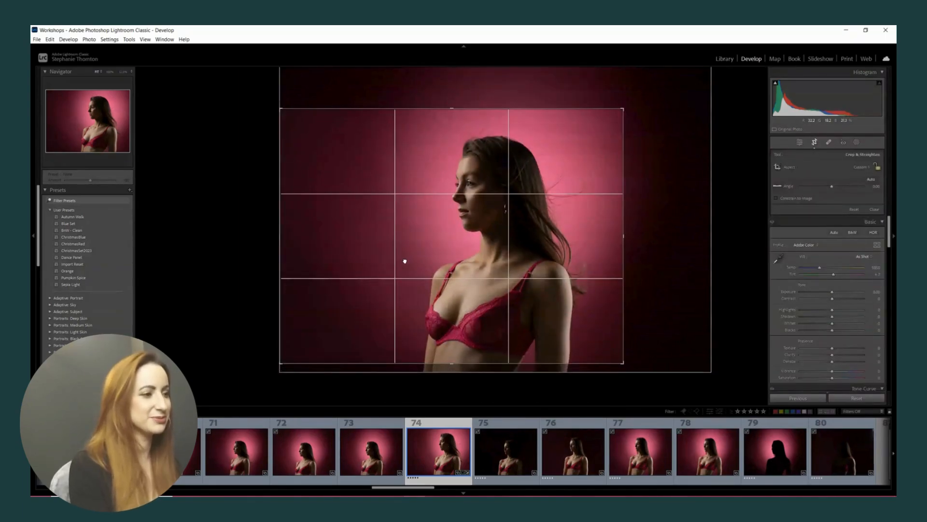
key(Return)
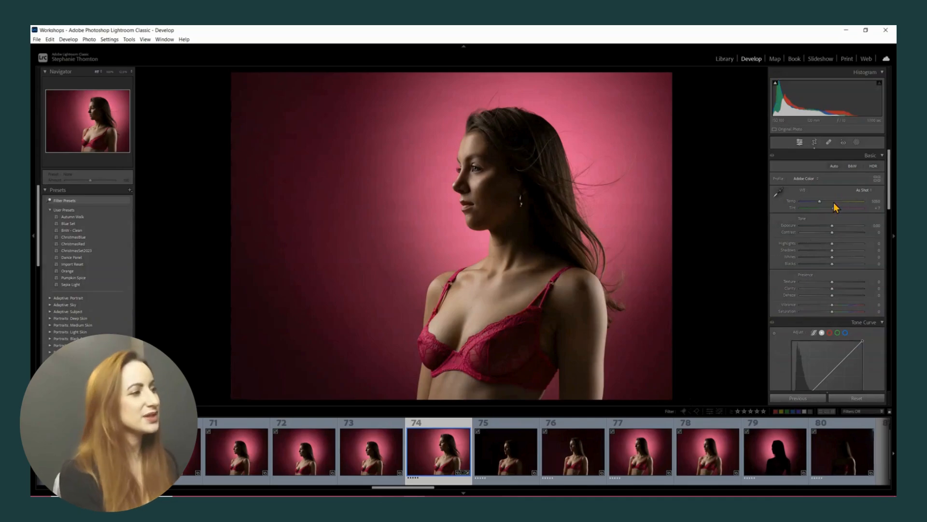
Warm the photo's white balance temperature slightly and raise Shadows to about +45, leaving Highlights at its default.
drag(822, 202, 827, 204)
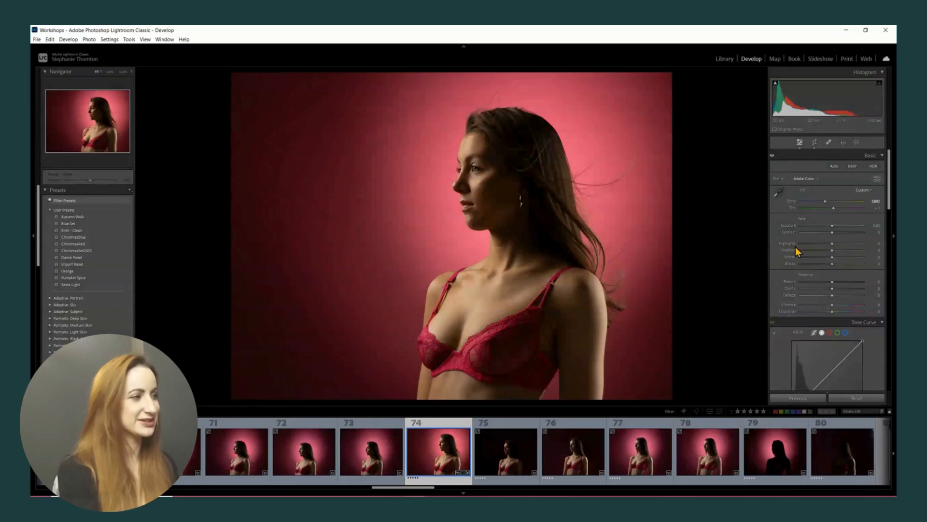
mouse_move(832, 250)
mouse_down()
mouse_move(875, 251)
mouse_move(844, 253)
mouse_up()
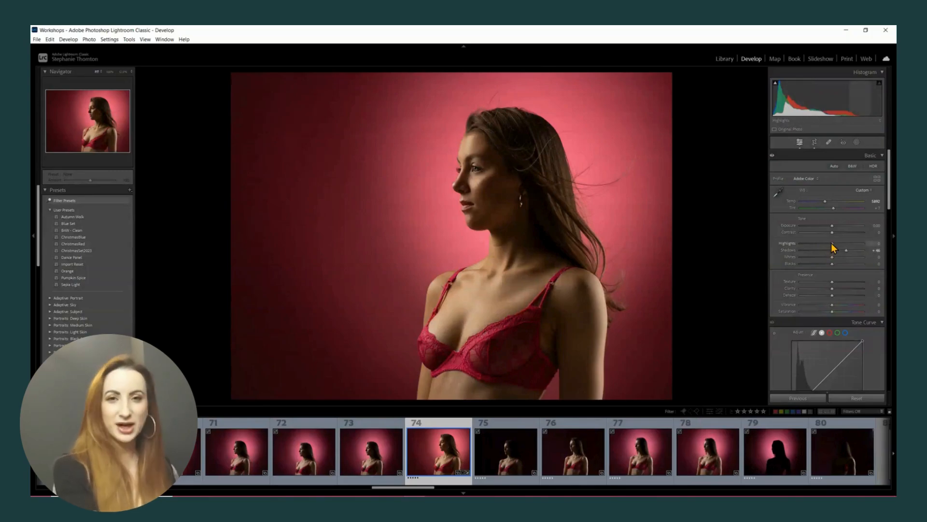
mouse_move(833, 247)
mouse_down()
mouse_move(845, 247)
mouse_move(813, 247)
mouse_move(831, 252)
mouse_move(830, 244)
mouse_up()
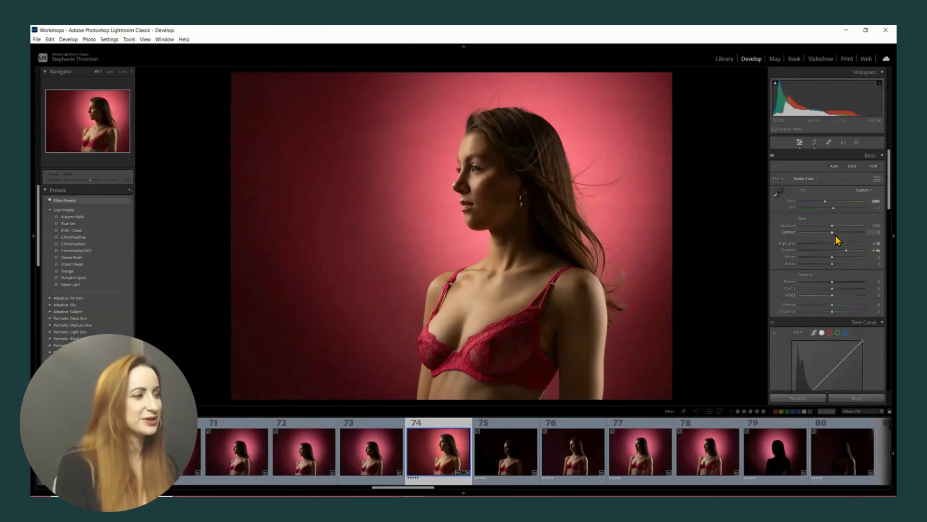
double_click(783, 243)
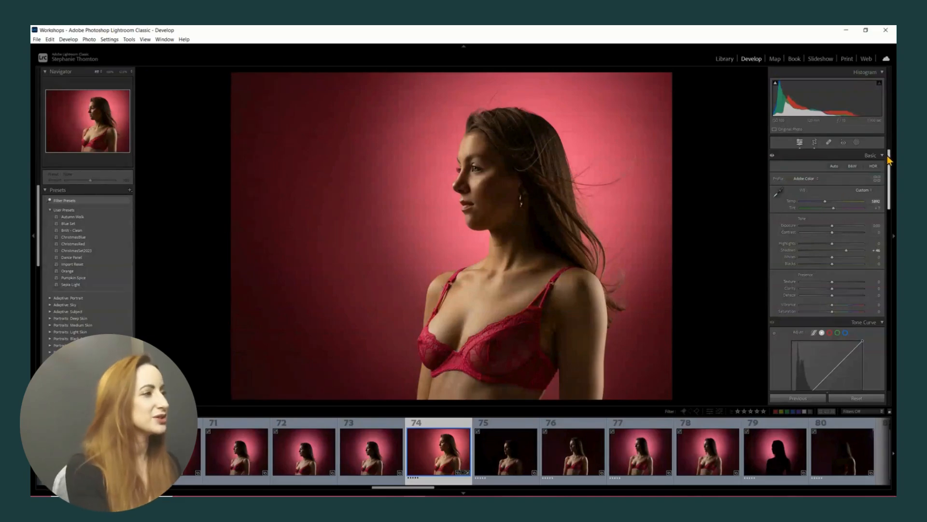
In the Color Mixer, set the hues to about -21 for Red and Orange, +33 for Purple and +18 for Magenta.
drag(889, 157, 882, 239)
scroll(883, 238, up, 3)
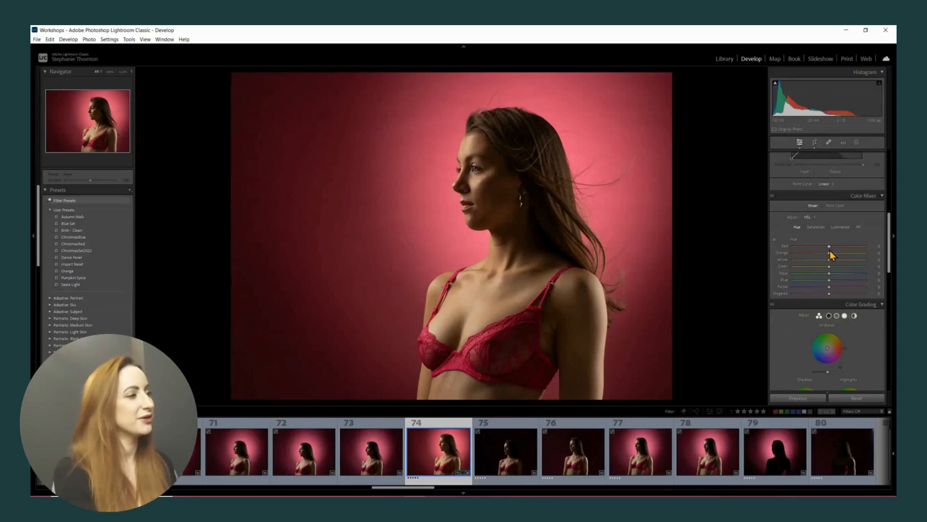
drag(828, 293, 890, 302)
double_click(777, 296)
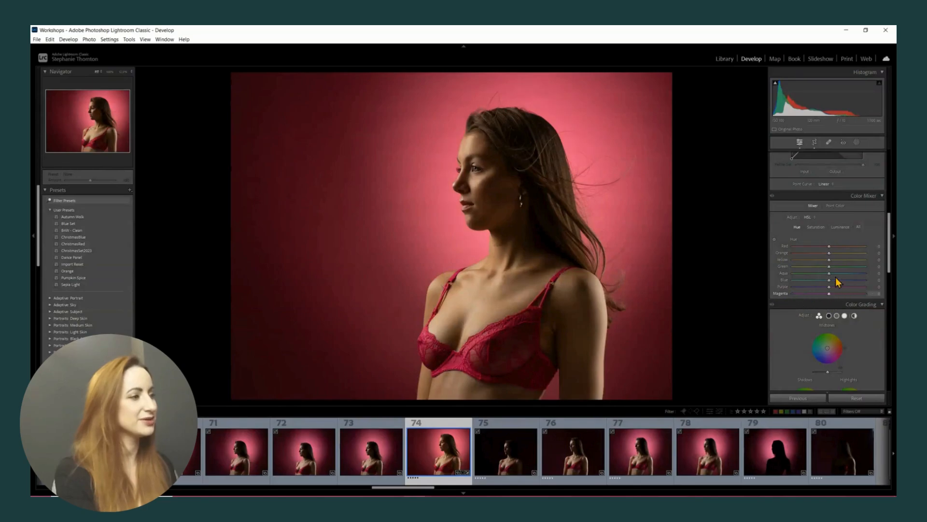
mouse_move(829, 246)
mouse_down()
mouse_move(855, 250)
mouse_move(802, 248)
mouse_move(888, 250)
mouse_move(822, 249)
mouse_up()
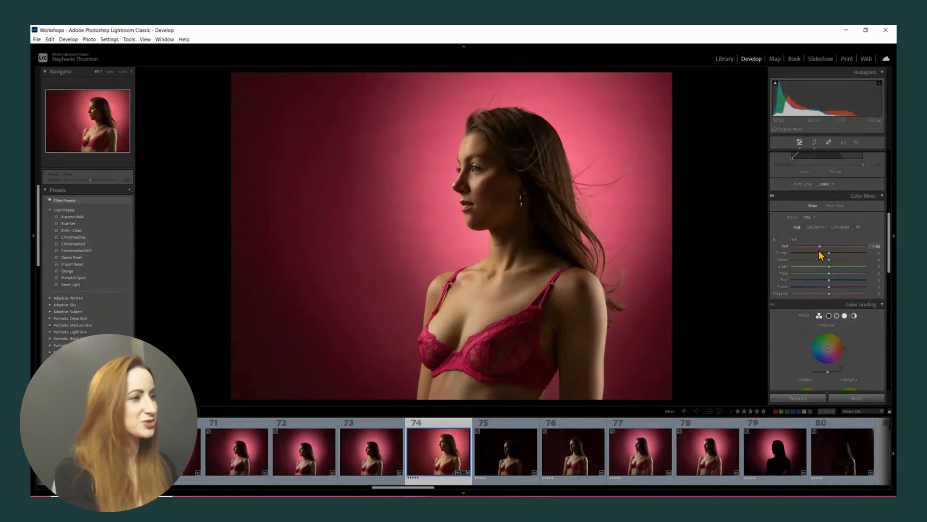
drag(813, 250, 819, 251)
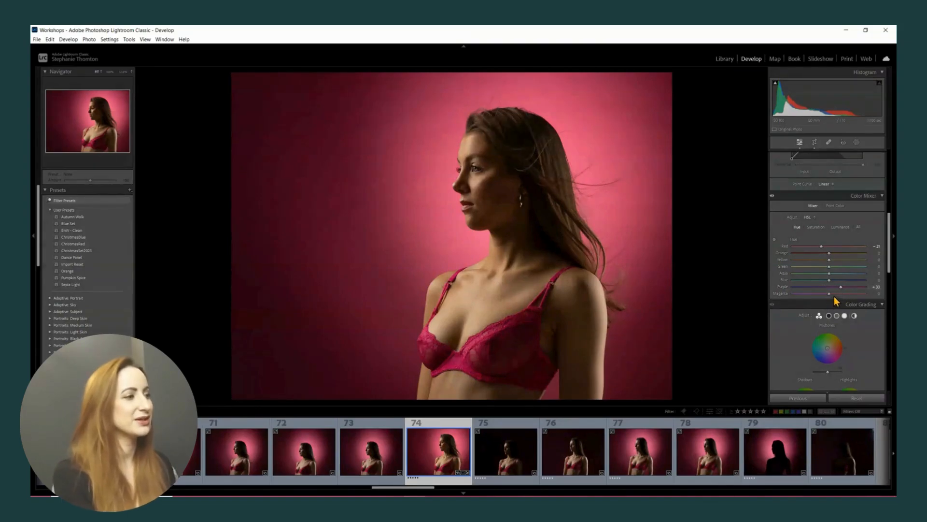
drag(833, 296, 836, 295)
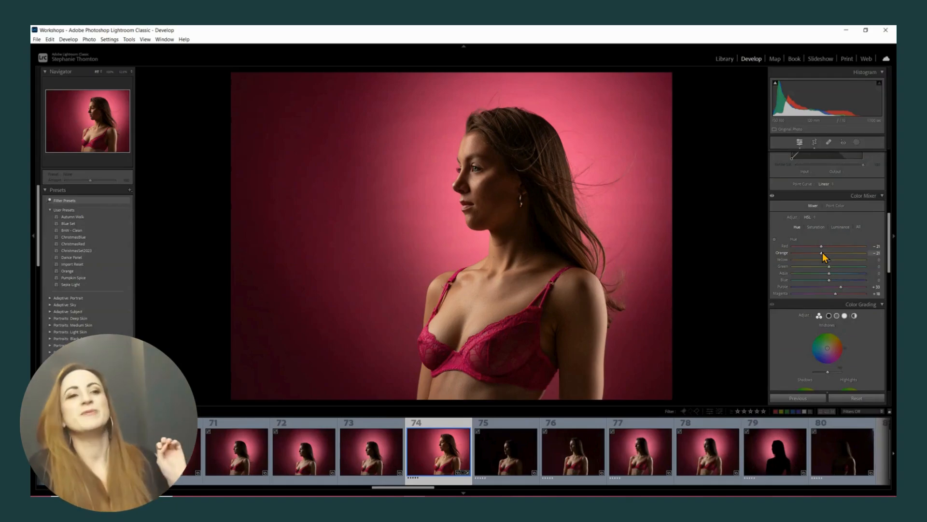
Colour grade the shadows with a pinkish-red tint, saturation about 32 and luminance about +41.
click(890, 234)
click(890, 234)
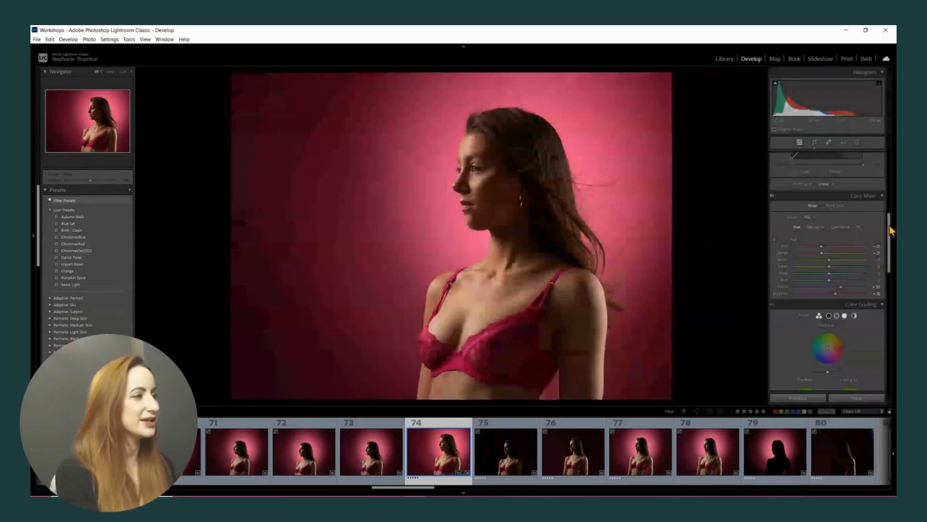
scroll(890, 256, down, 5)
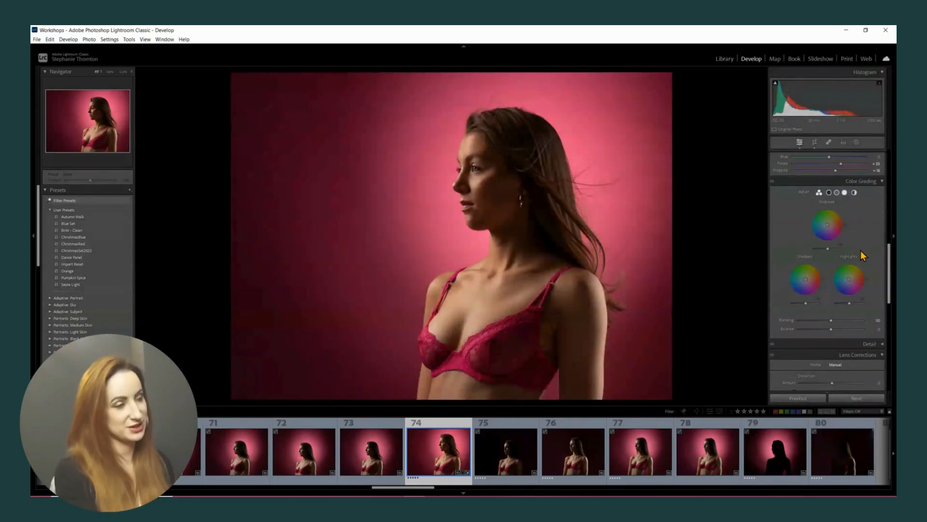
click(829, 192)
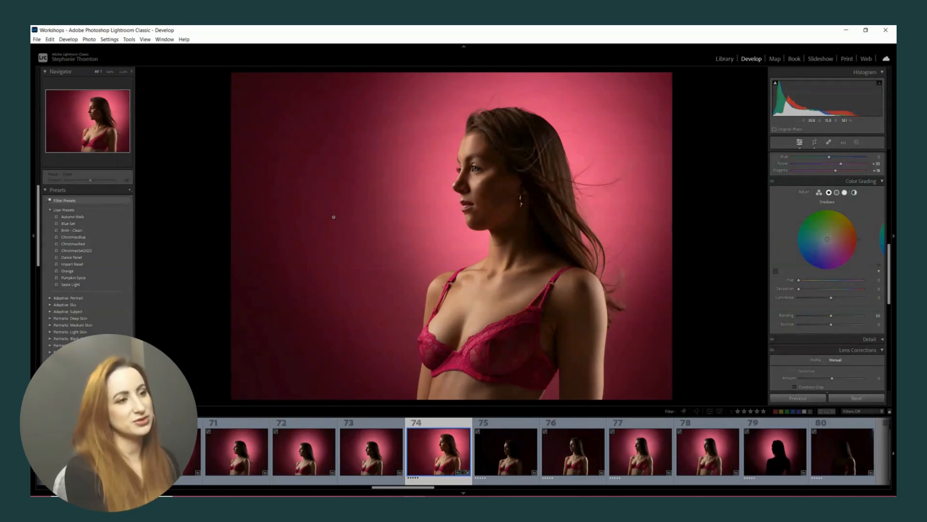
drag(827, 239, 861, 239)
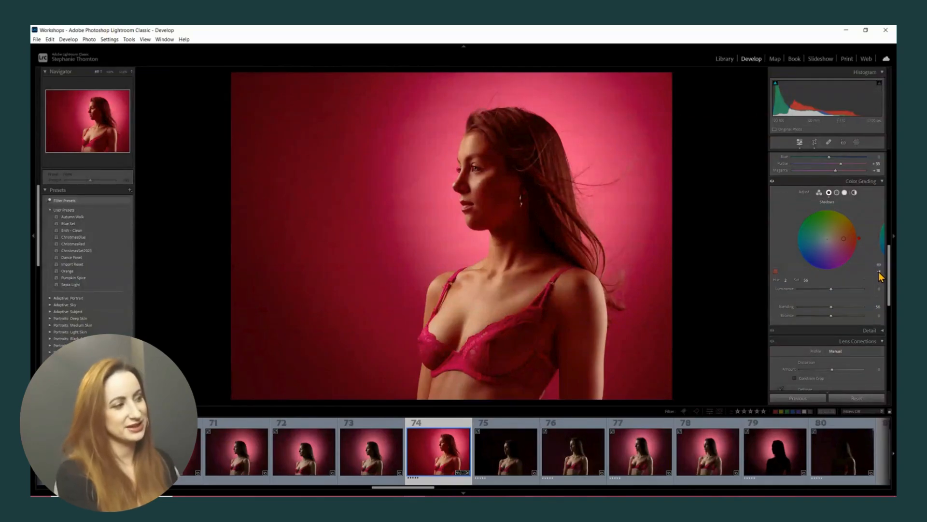
mouse_move(835, 289)
mouse_down()
mouse_move(793, 292)
mouse_move(848, 298)
mouse_move(812, 302)
mouse_move(839, 302)
mouse_up()
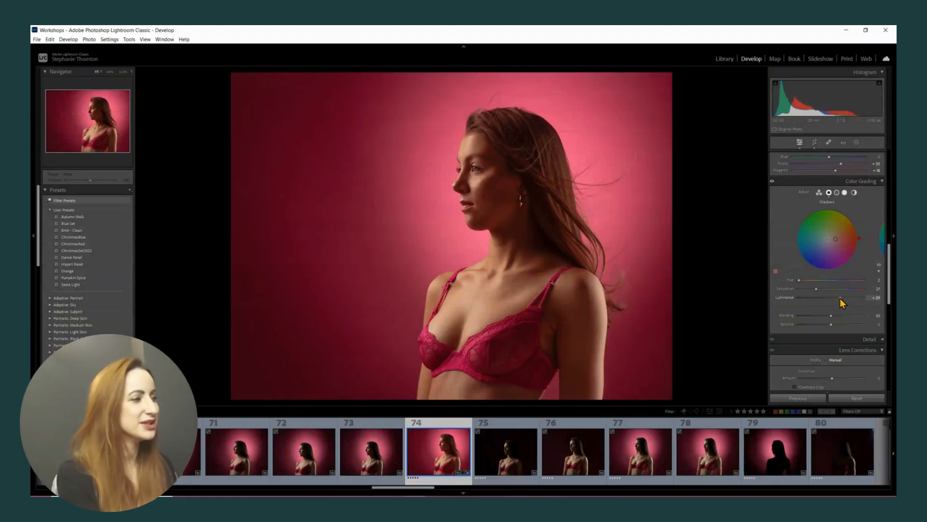
drag(839, 298, 820, 289)
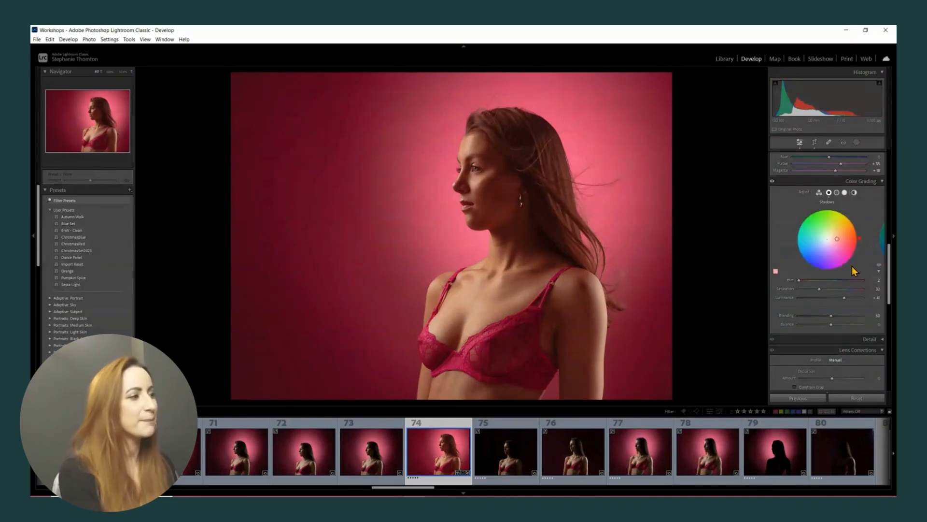
drag(863, 243, 860, 245)
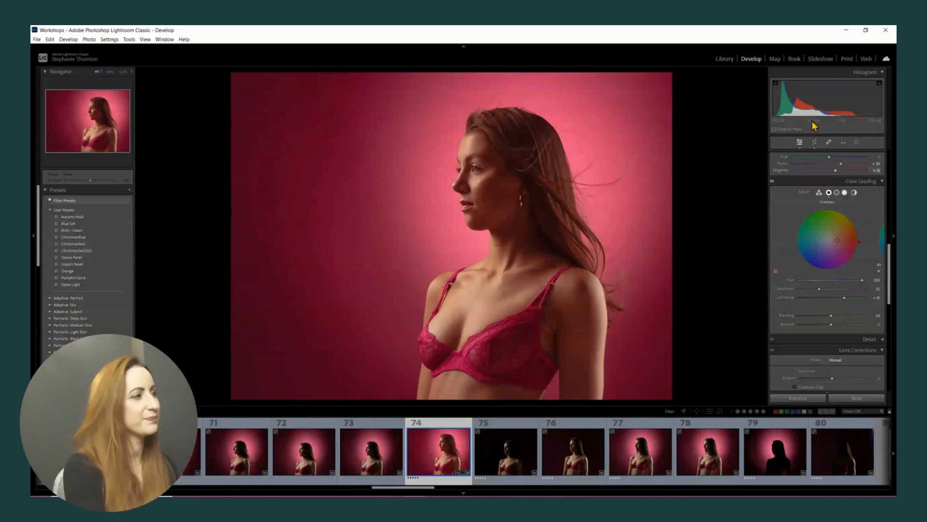
Try cyan and orange tints on the highlights in Color Grading.
click(845, 193)
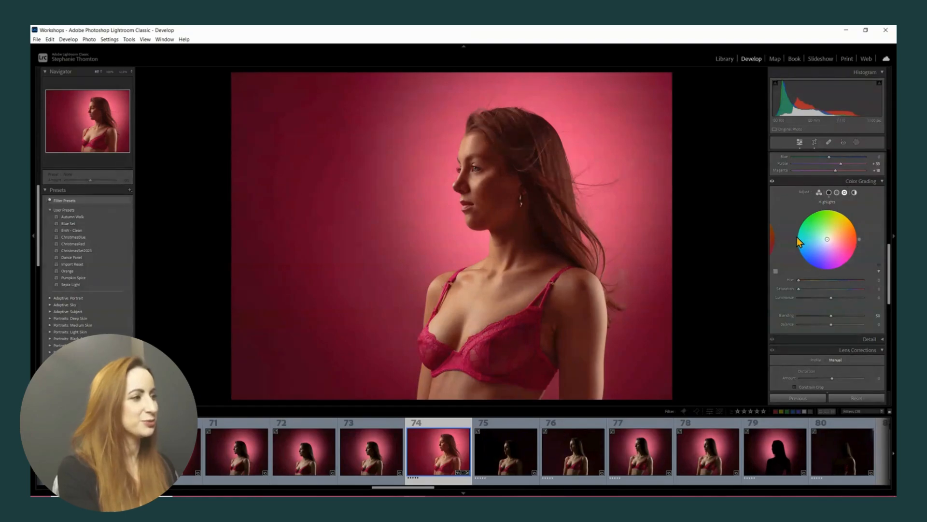
drag(799, 241, 807, 241)
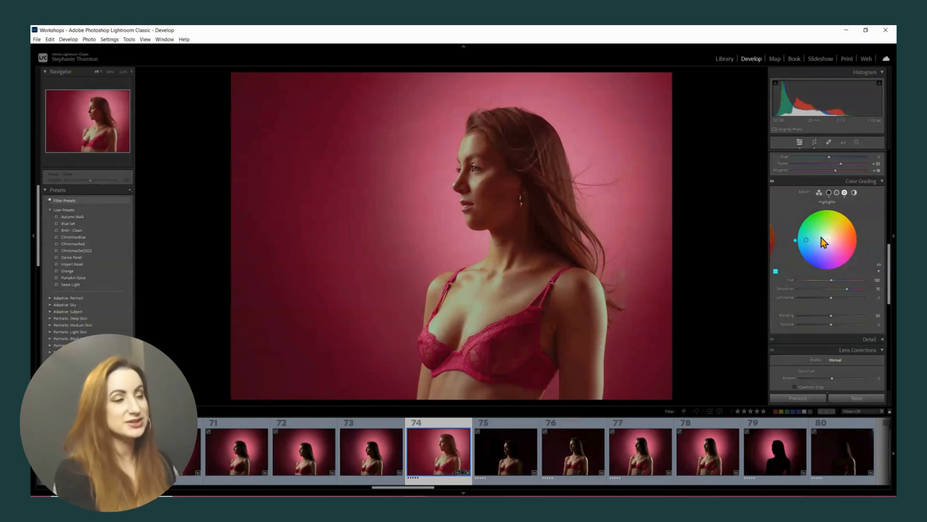
click(843, 227)
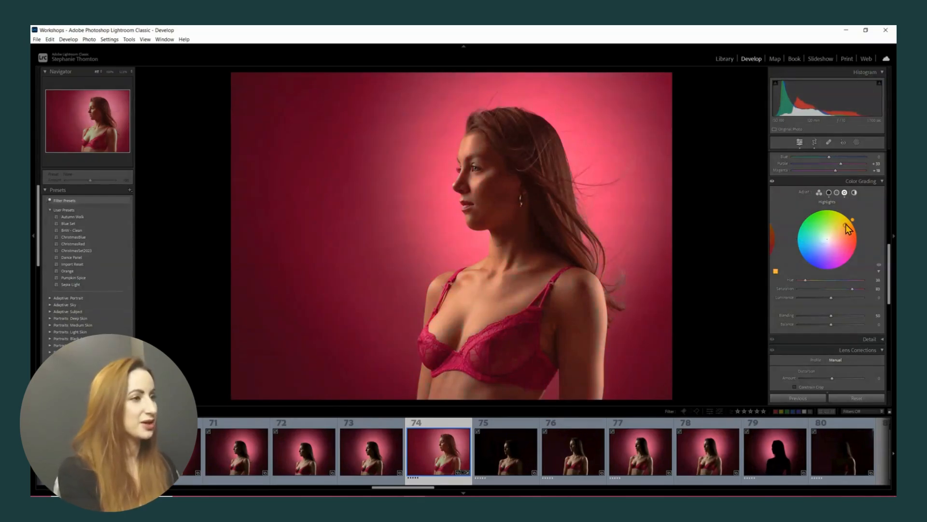
drag(843, 226, 845, 228)
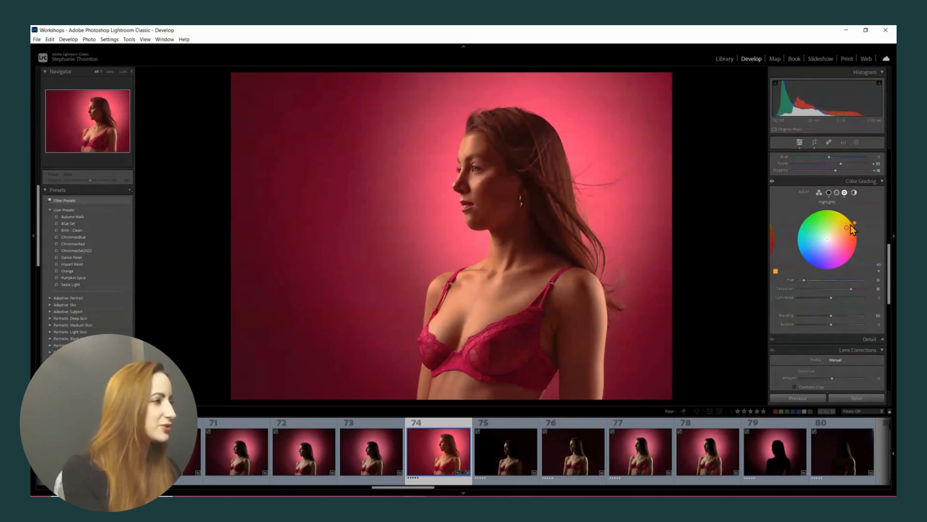
drag(850, 224, 807, 239)
Tint the midtones a warm yellow-orange in Color Grading, with hue about 45 and saturation about 60.
click(837, 192)
click(808, 239)
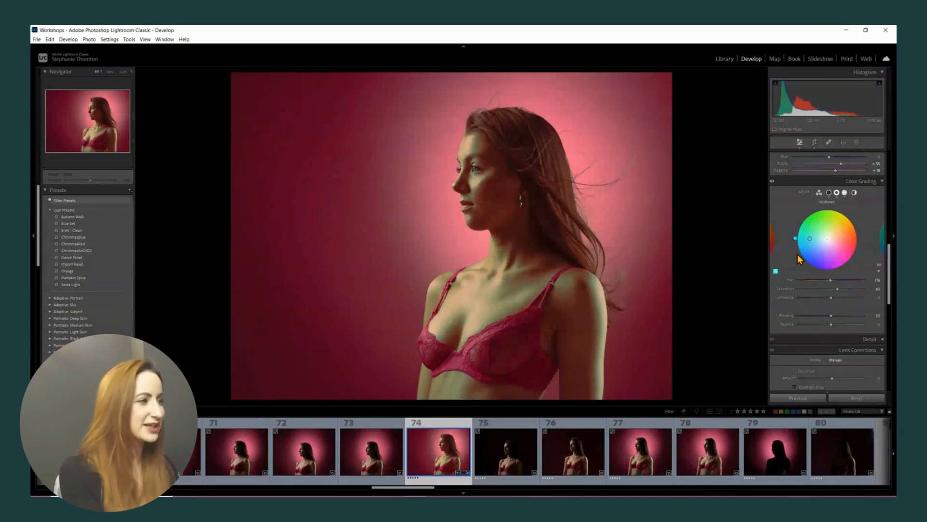
drag(794, 238, 855, 207)
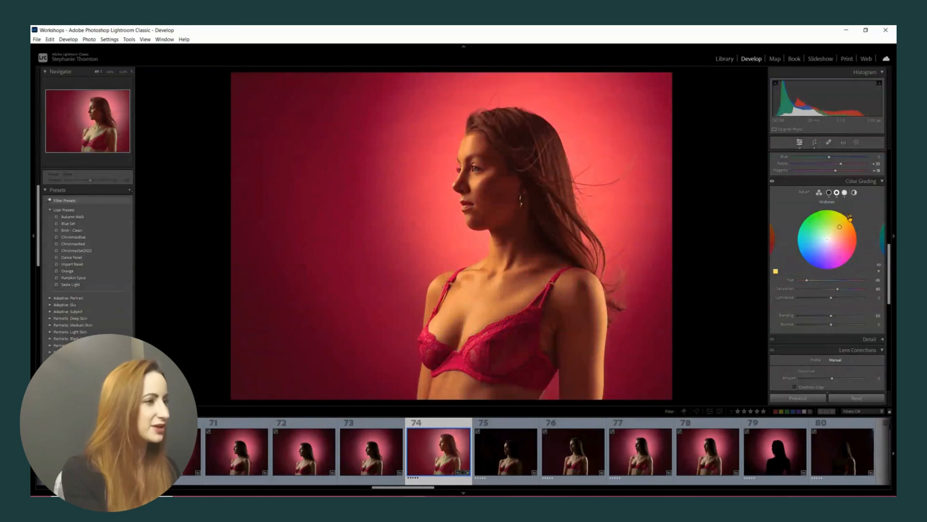
Tint the highlights cyan with a hue of about 177, and reduce the midtones saturation to about 40 in Color Grading.
click(845, 192)
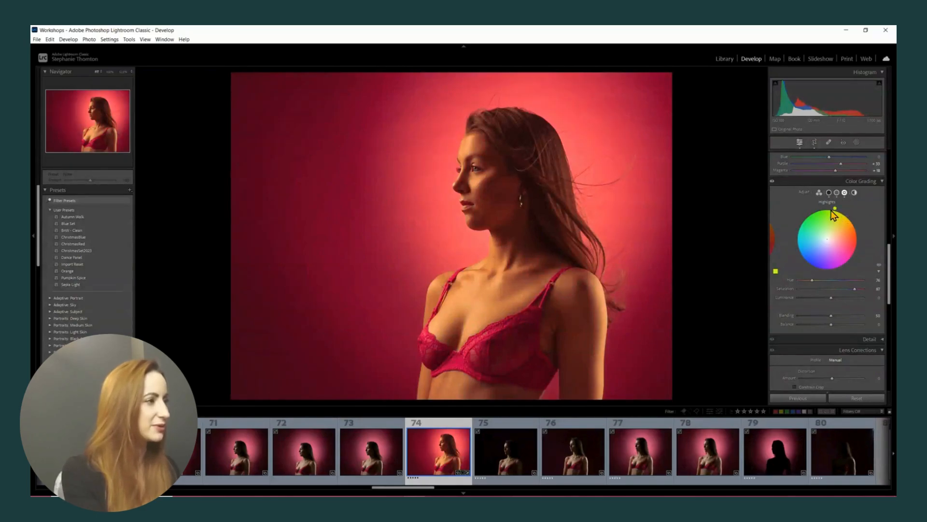
drag(832, 211, 804, 240)
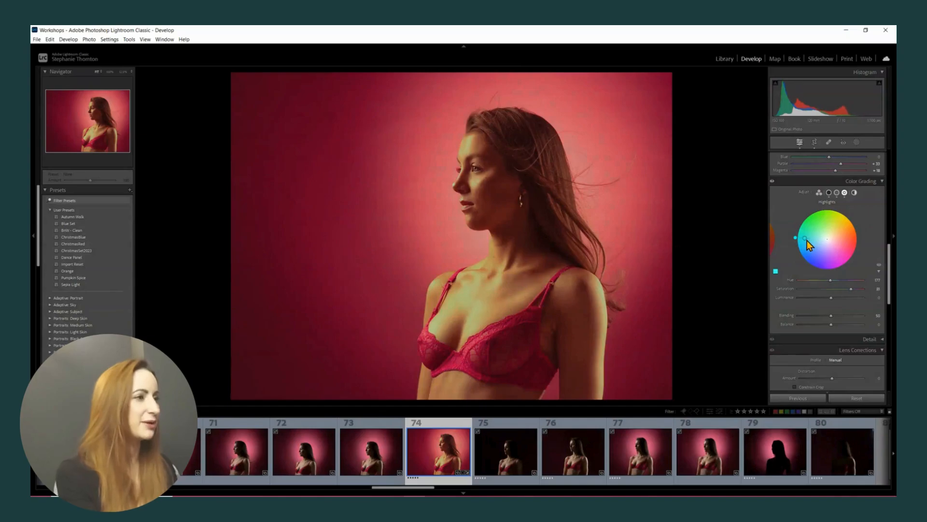
click(838, 193)
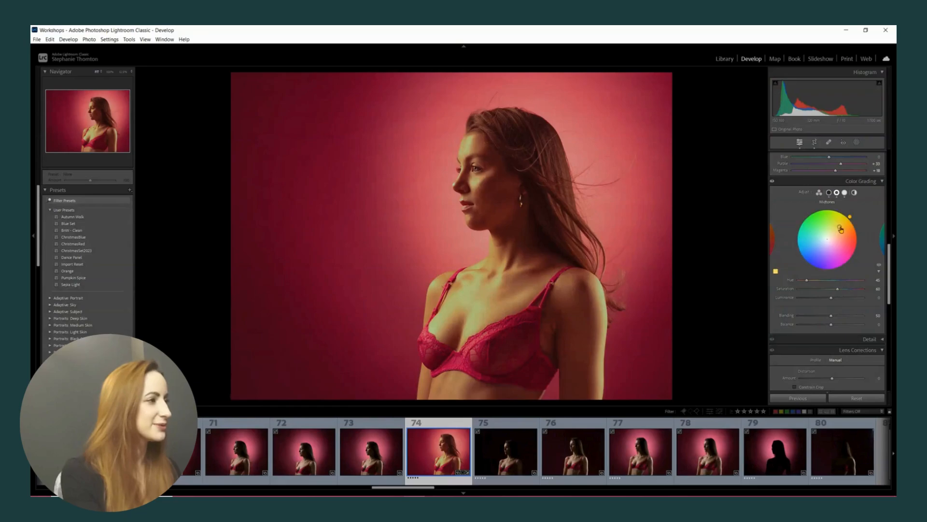
drag(836, 233, 836, 233)
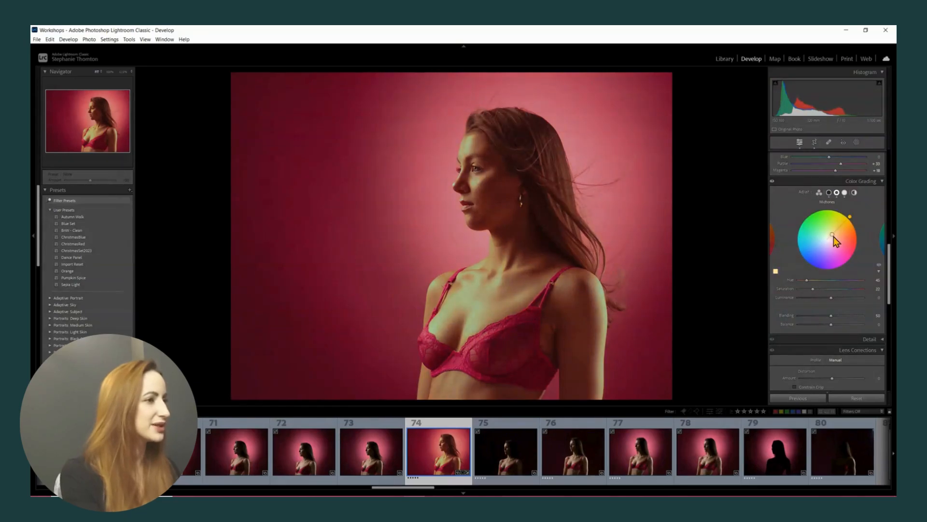
Soften the highlights' cyan tint to a saturation of about 56 and raise their luminance to about +27.
click(845, 193)
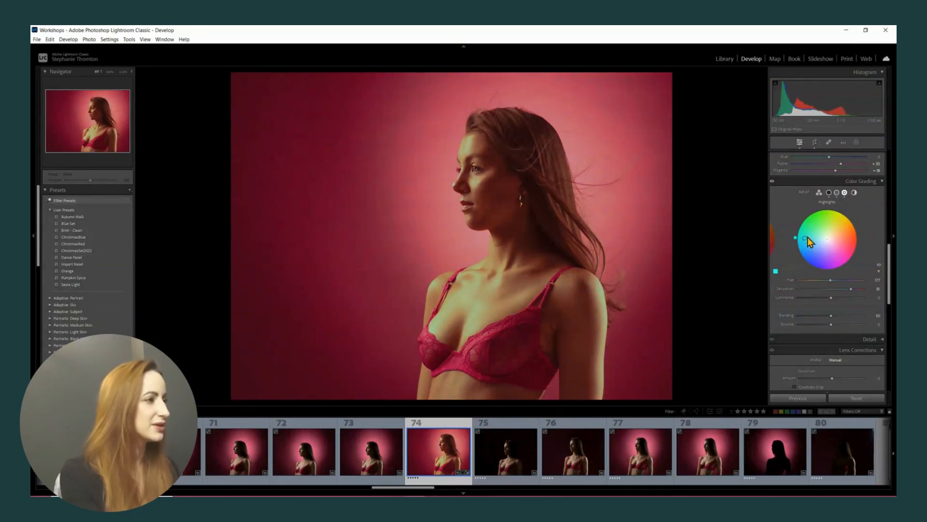
drag(807, 239, 812, 237)
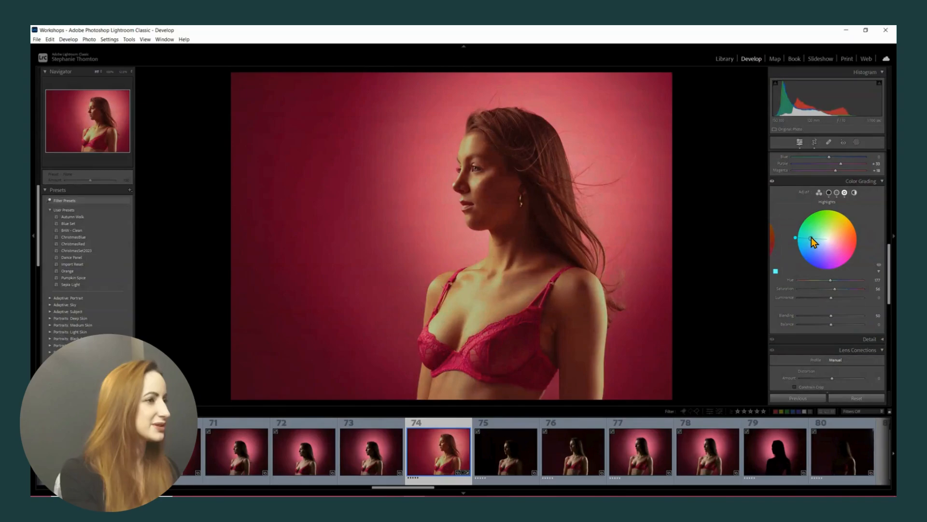
mouse_move(837, 298)
mouse_down()
mouse_move(857, 298)
mouse_move(839, 299)
mouse_move(848, 300)
mouse_up()
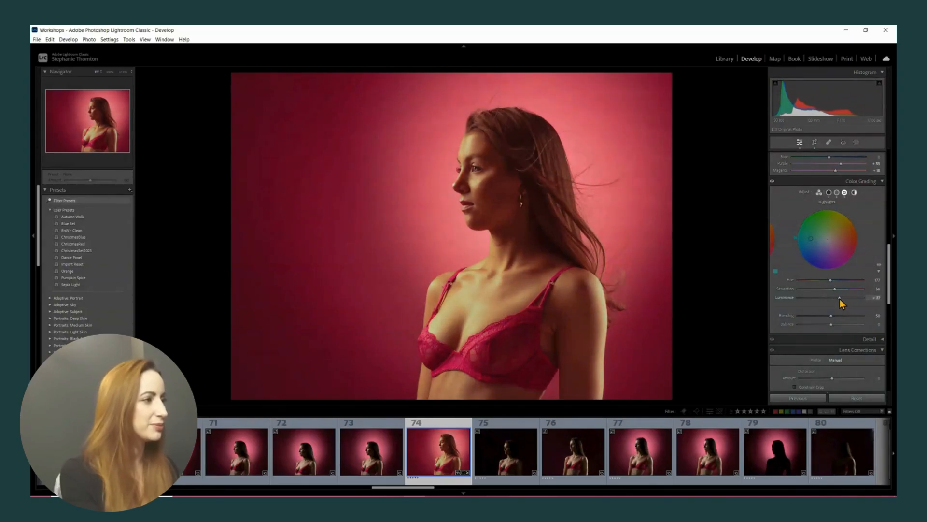
Try darkening the midtones with a luminance of about -50, and reset that luminance to 0.
click(838, 194)
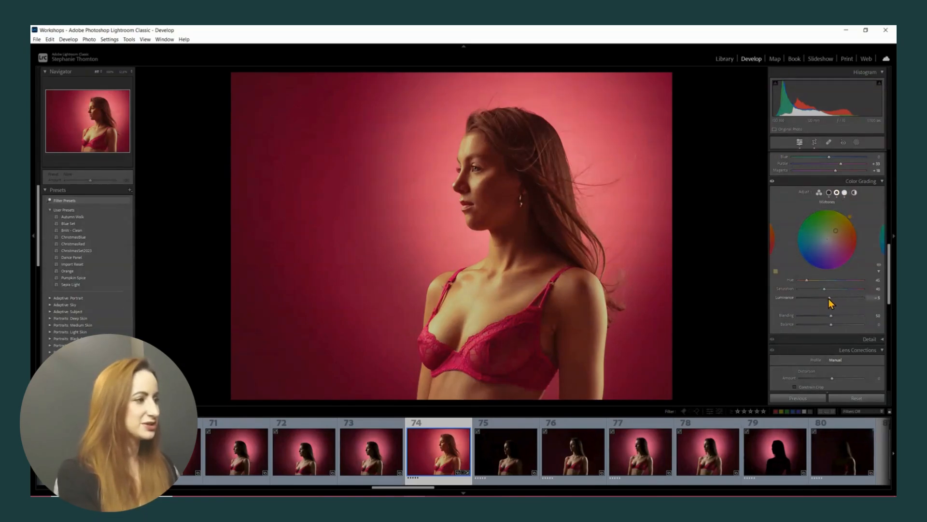
mouse_move(830, 298)
mouse_down()
mouse_move(800, 297)
mouse_move(841, 298)
mouse_move(816, 298)
mouse_up()
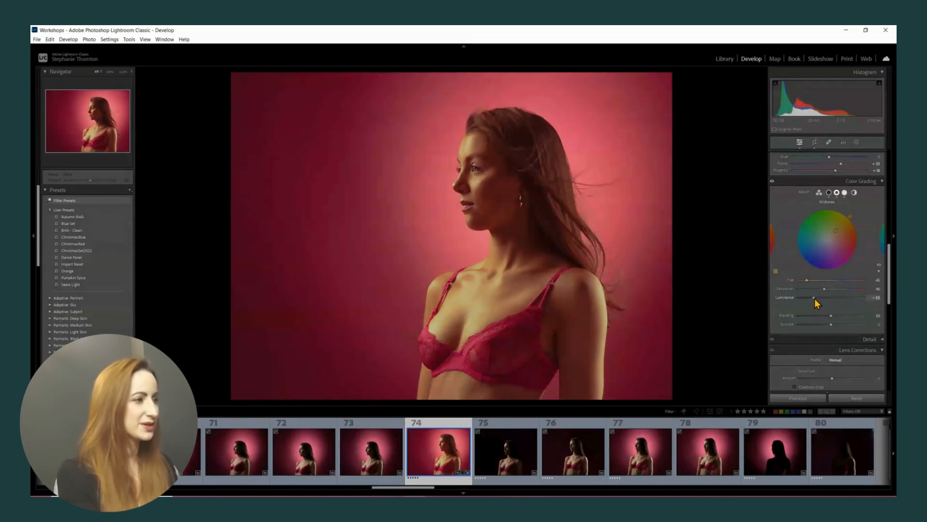
double_click(819, 299)
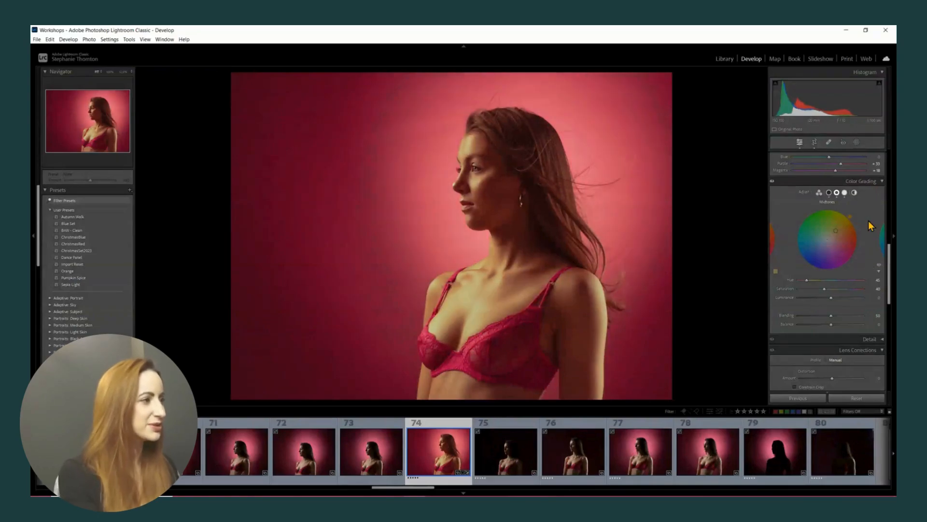
Toggle the Color Grading adjustments off and on to compare the portrait with and without them.
click(772, 182)
click(773, 182)
click(773, 183)
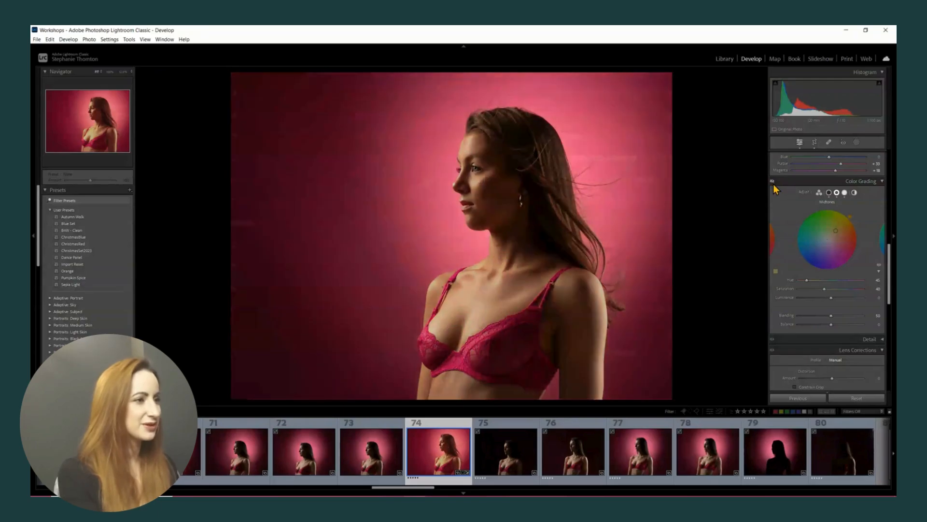
click(773, 184)
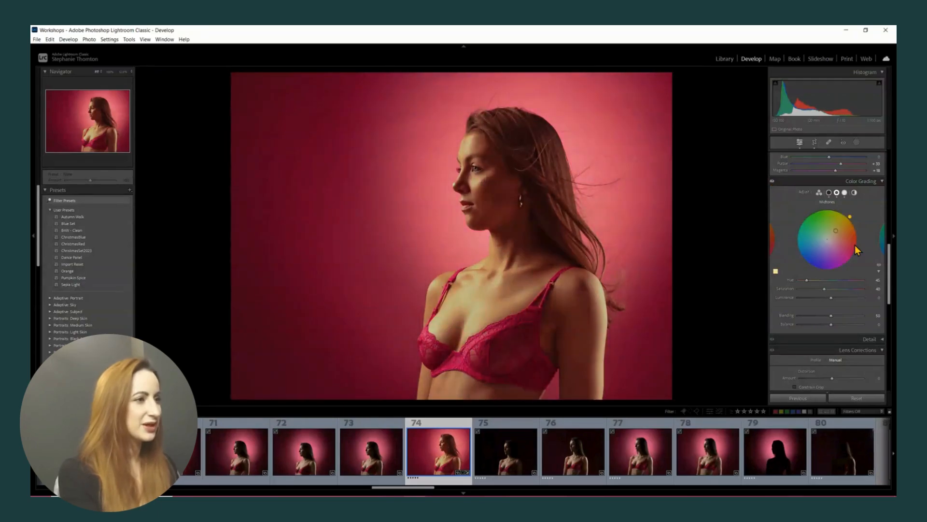
Lower the shadows luminance to about +20 in Color Grading.
click(829, 193)
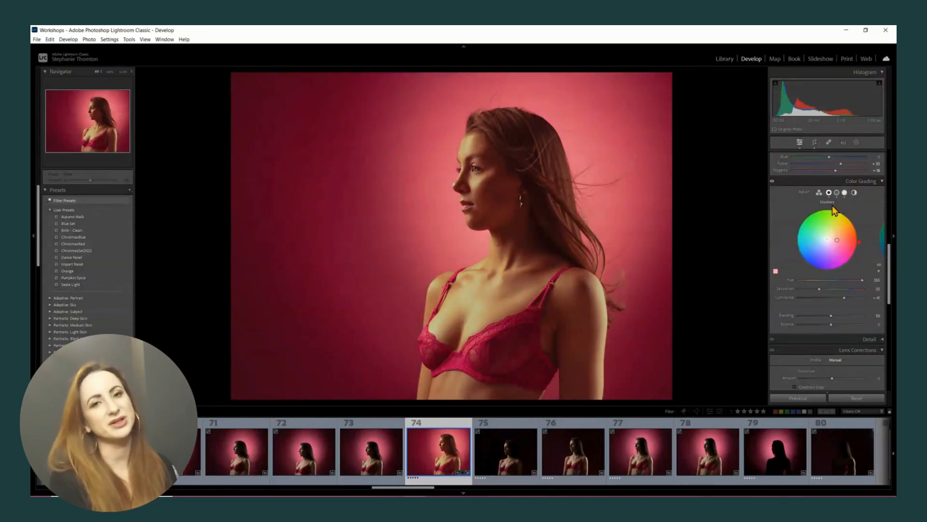
click(834, 298)
Add a subtle dark post-crop vignette in Highlight Priority style with an amount of about -10.
scroll(836, 299, up, 2)
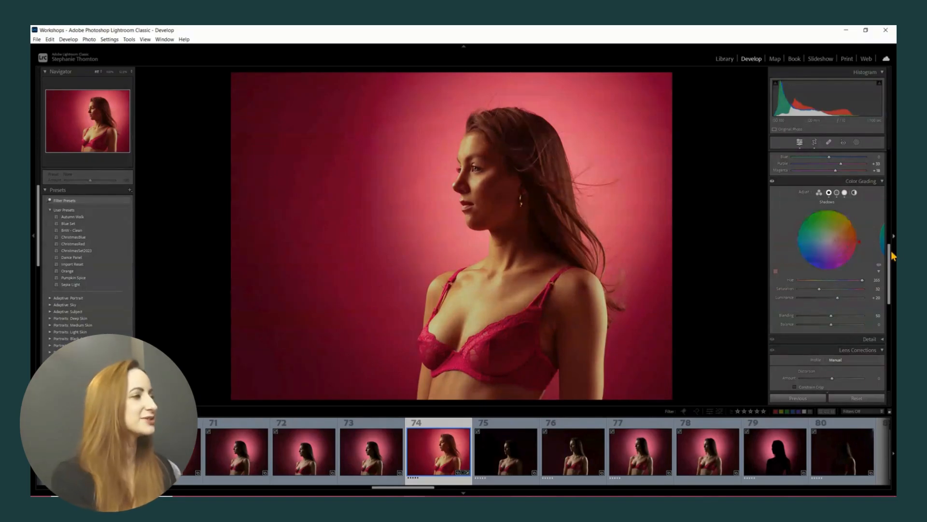
drag(888, 251, 887, 249)
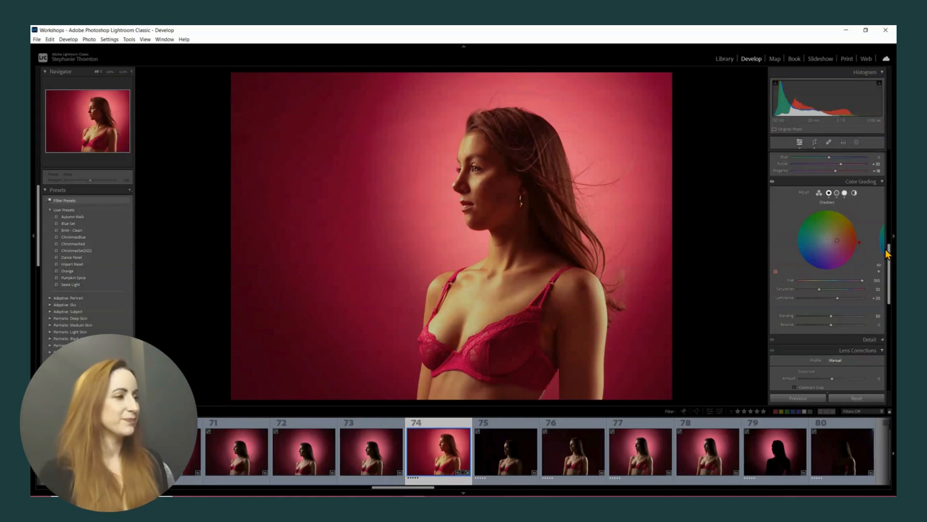
click(893, 260)
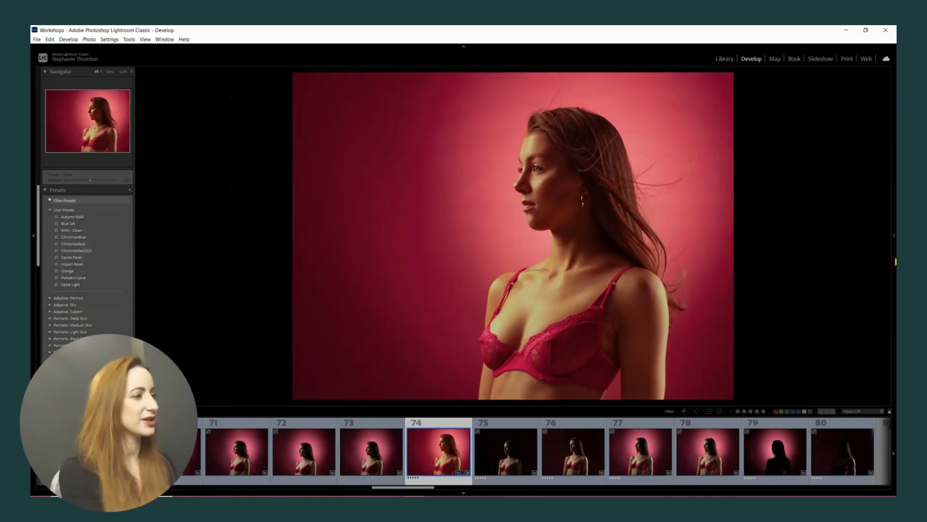
click(892, 262)
scroll(892, 261, down, 2)
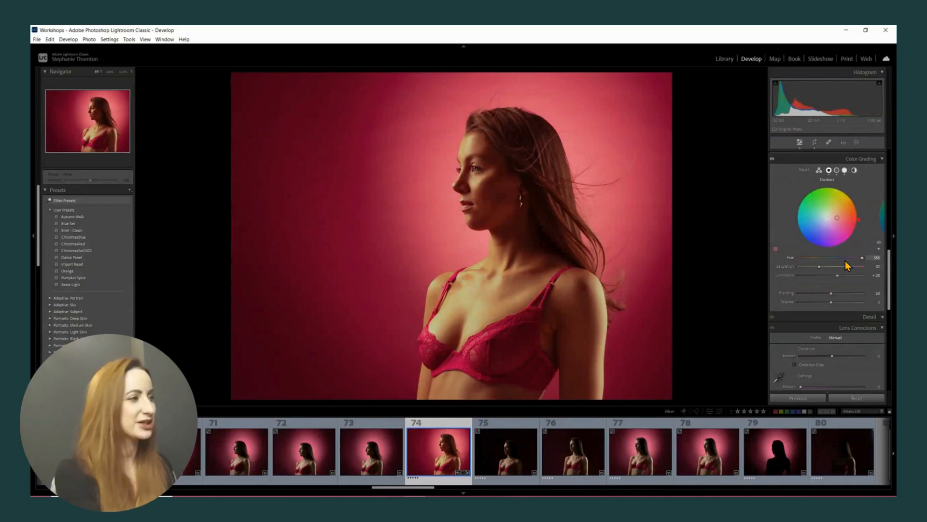
scroll(889, 266, down, 1)
scroll(887, 269, up, 1)
drag(886, 268, 884, 358)
drag(825, 312, 830, 315)
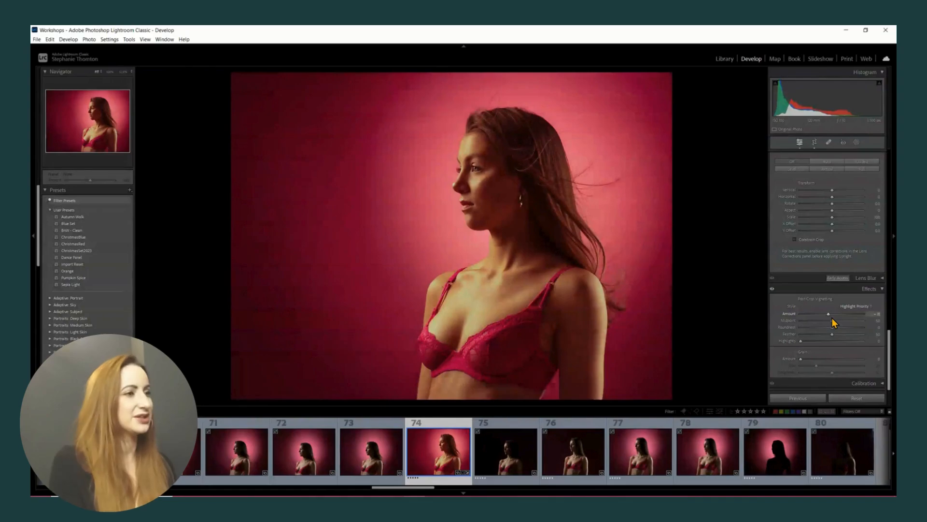
Compare the edited portrait repeatedly with its before view to judge the overall colour and tone changes.
key(backslash)
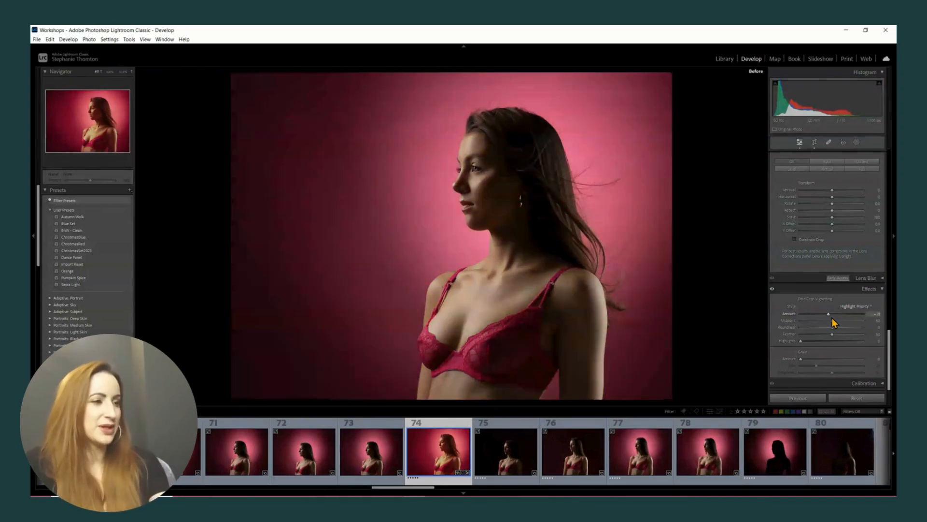
key(backslash)
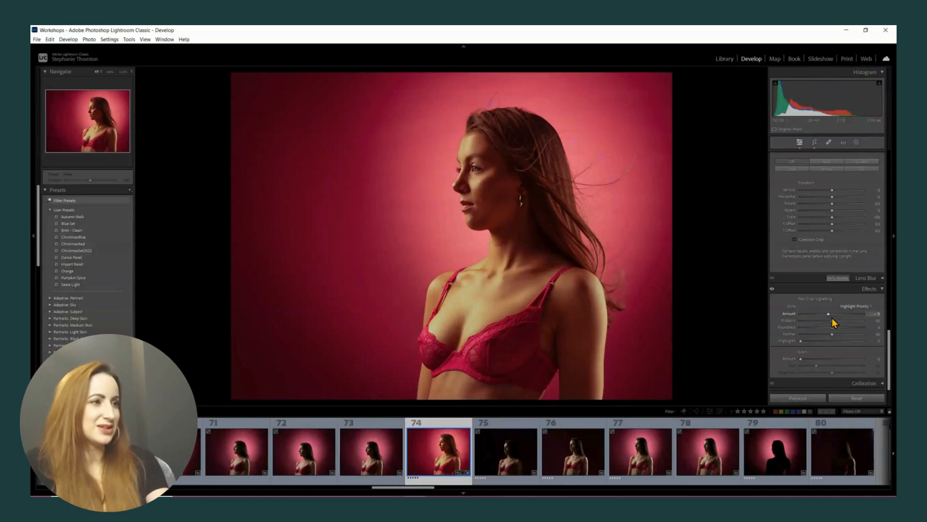
key(backslash)
key(backslash)
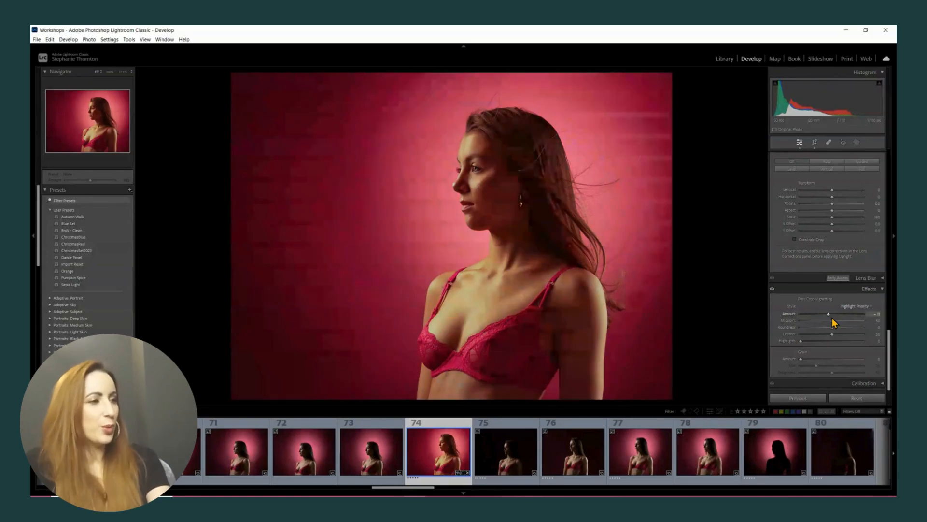
key(backslash)
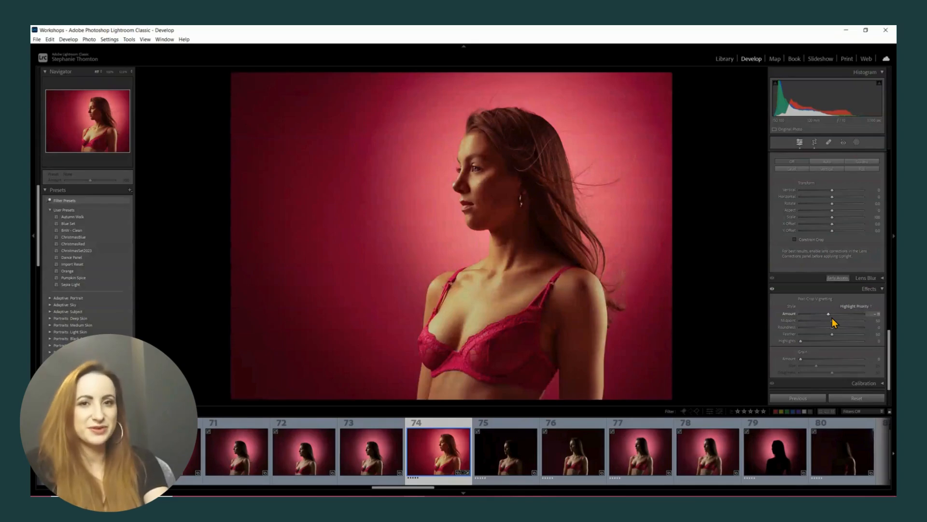
key(backslash)
key(backslash)
key(backslash)
key(backslash)
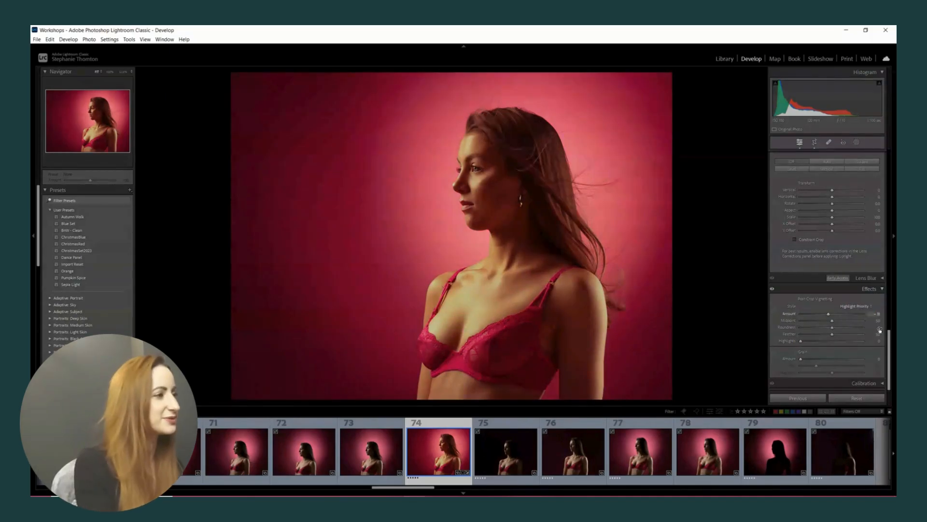
drag(890, 349, 895, 317)
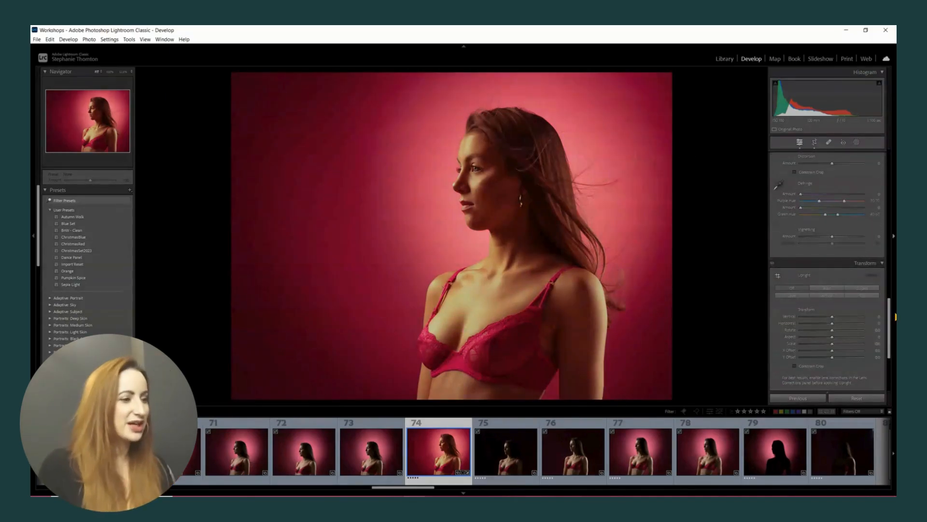